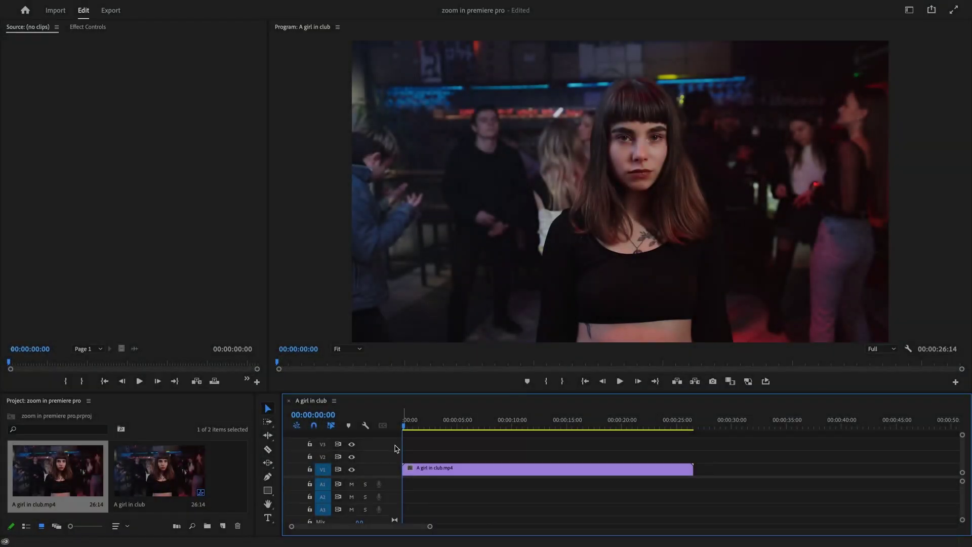
- Add starting Position (1920, 1080) and Scale (100) keyframes on the club clip at 00:00:04:05
left_click(439, 470)
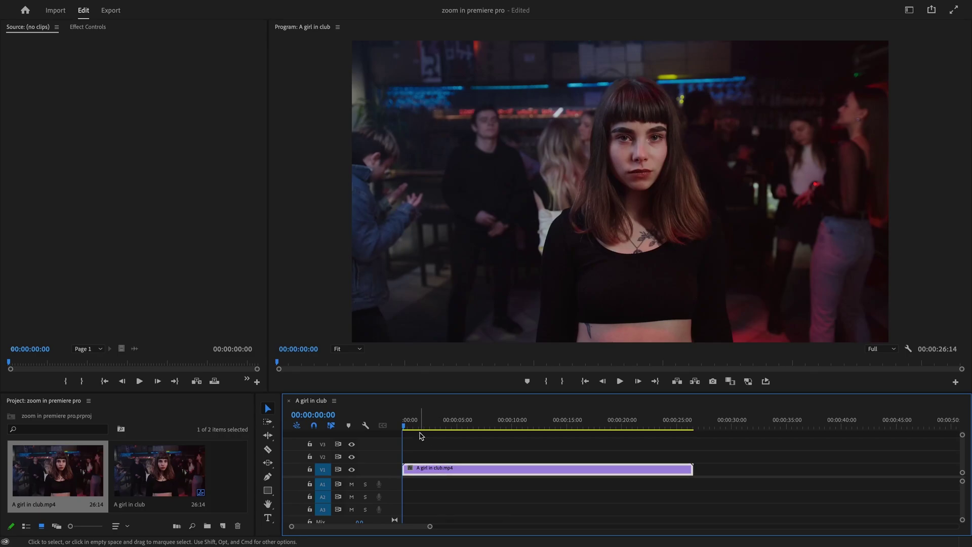
left_click_drag(420, 429, 448, 429)
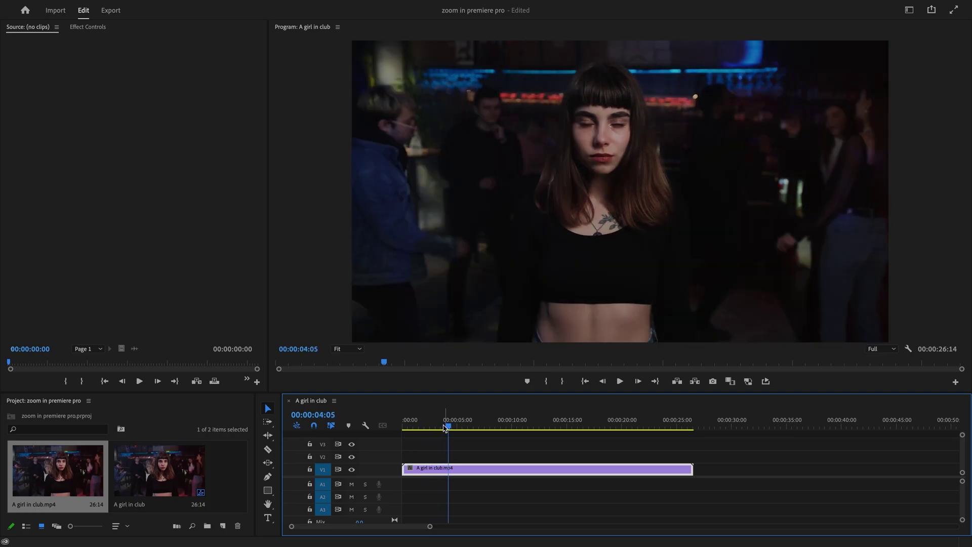
left_click(75, 26)
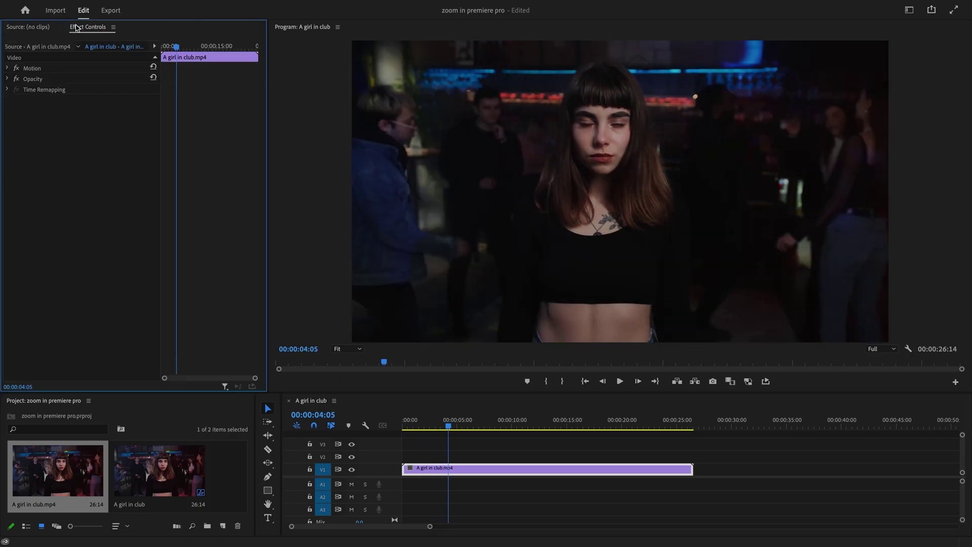
left_click(10, 90)
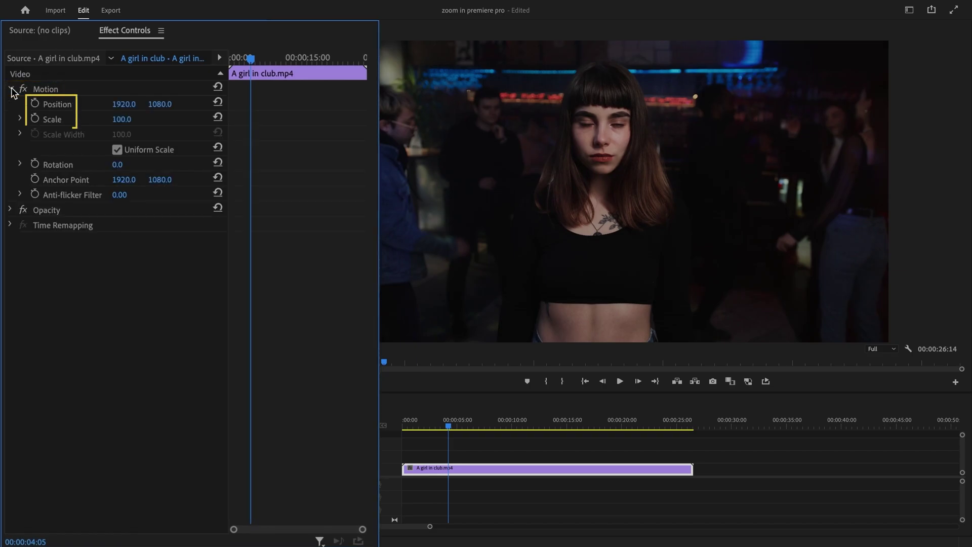
left_click(35, 104)
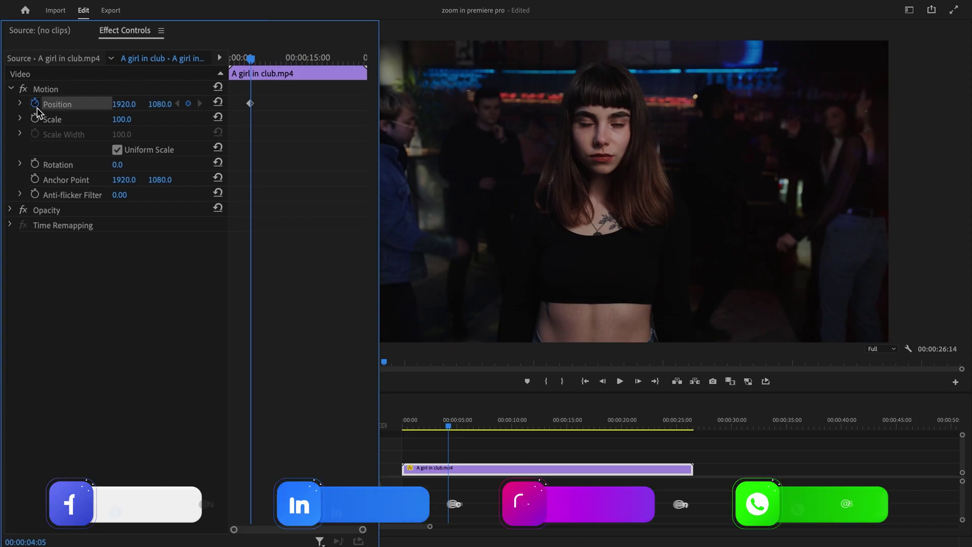
left_click(35, 119)
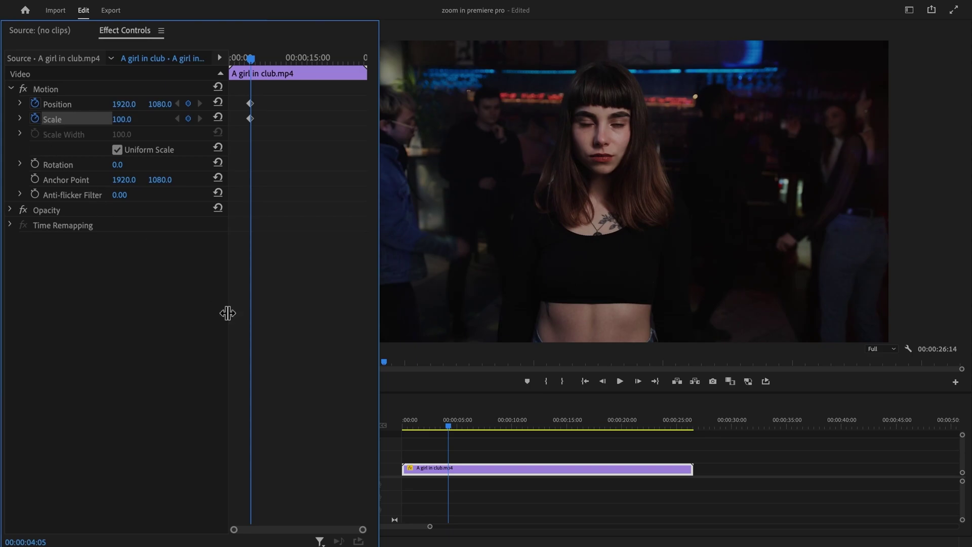
- At 00:00:04:10, keyframe Scale 170 and Position Y 1658 for the punch-in zoom
left_click_drag(363, 530, 334, 530)
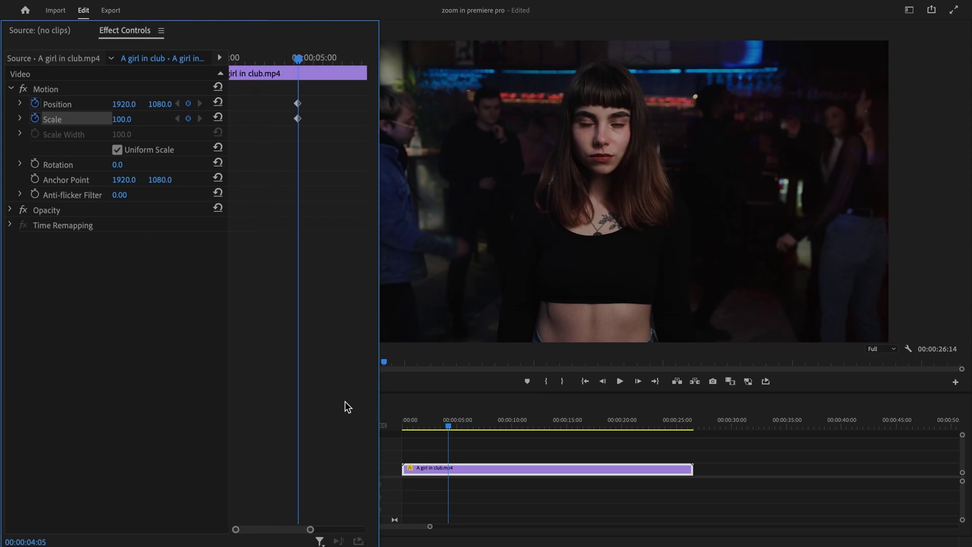
left_click_drag(302, 61, 305, 61)
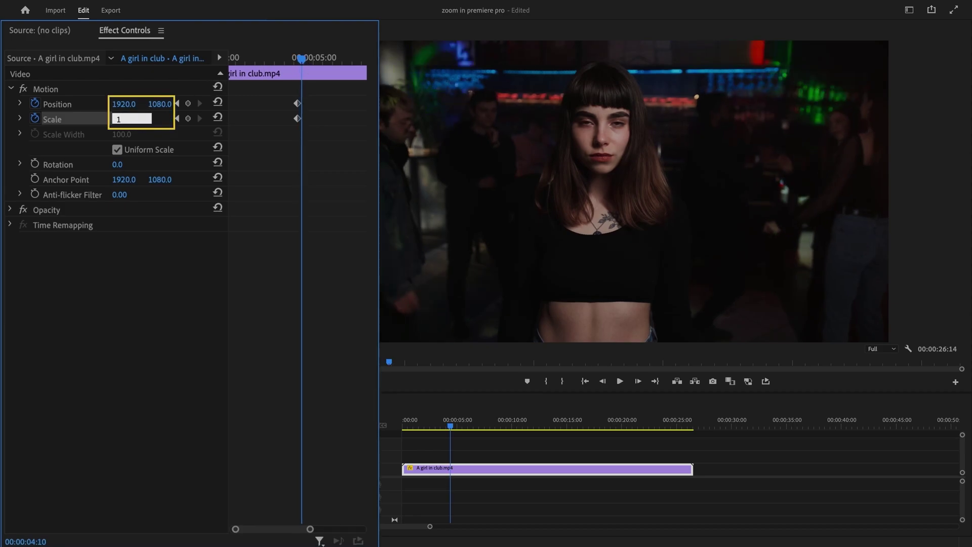
left_click(151, 104)
type("1658")
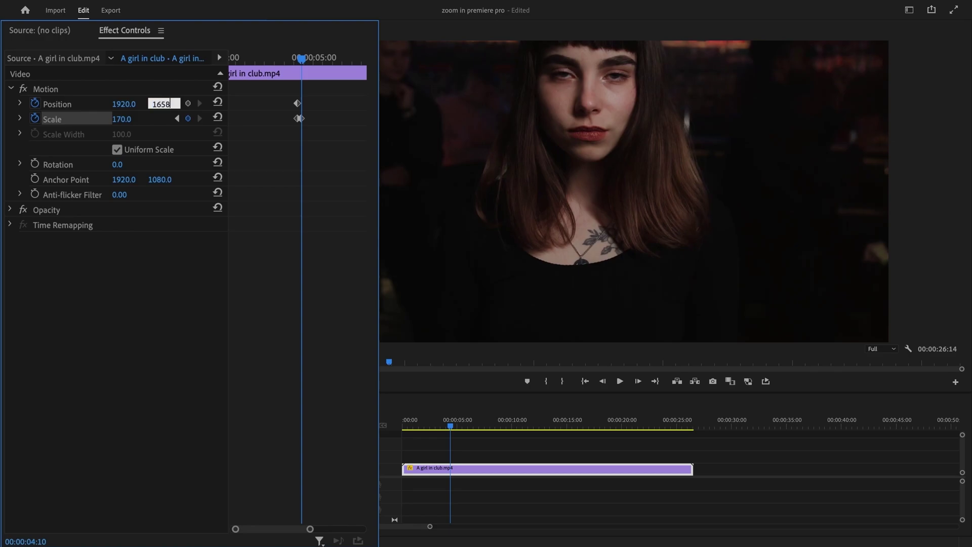
key("Return")
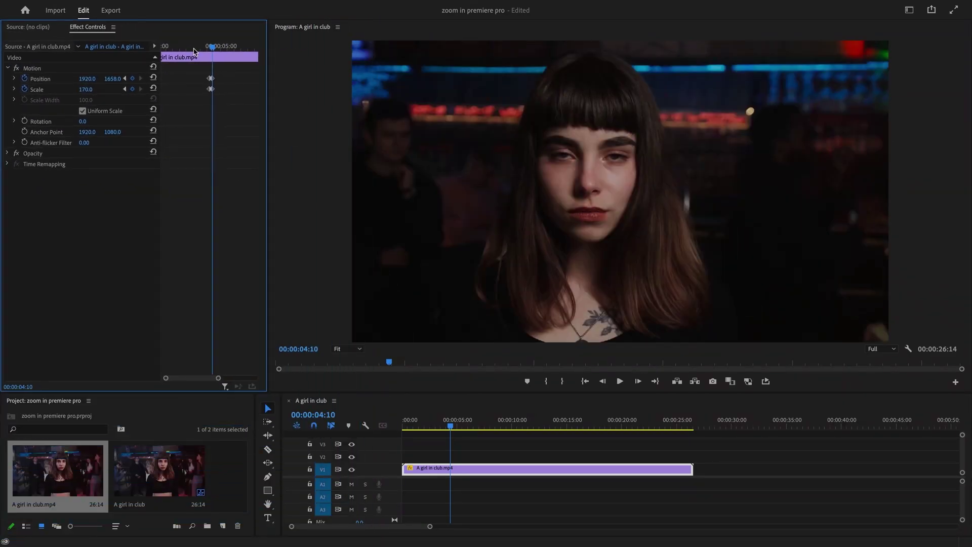
- Play the zoom-in from just before the keyframes to preview it
left_click(198, 47)
key("space")
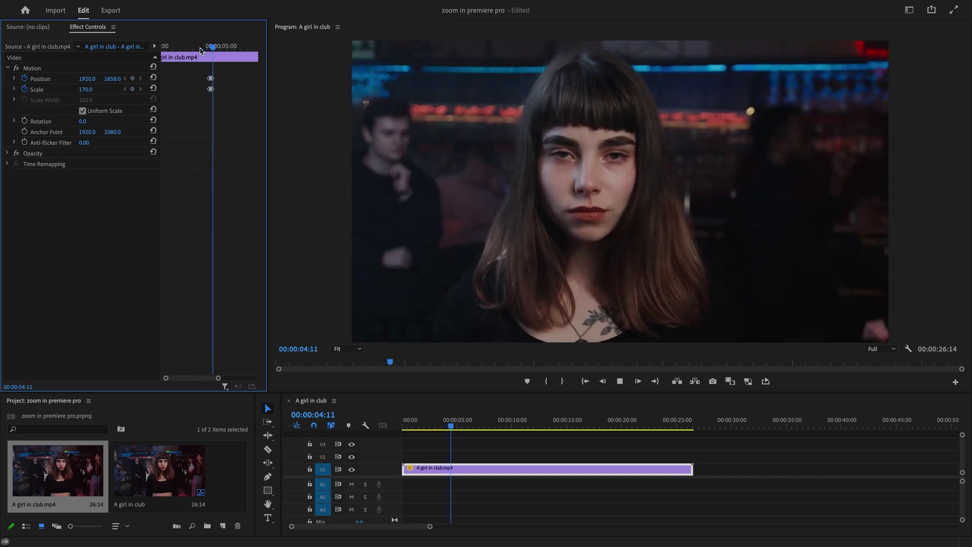
left_click(201, 47)
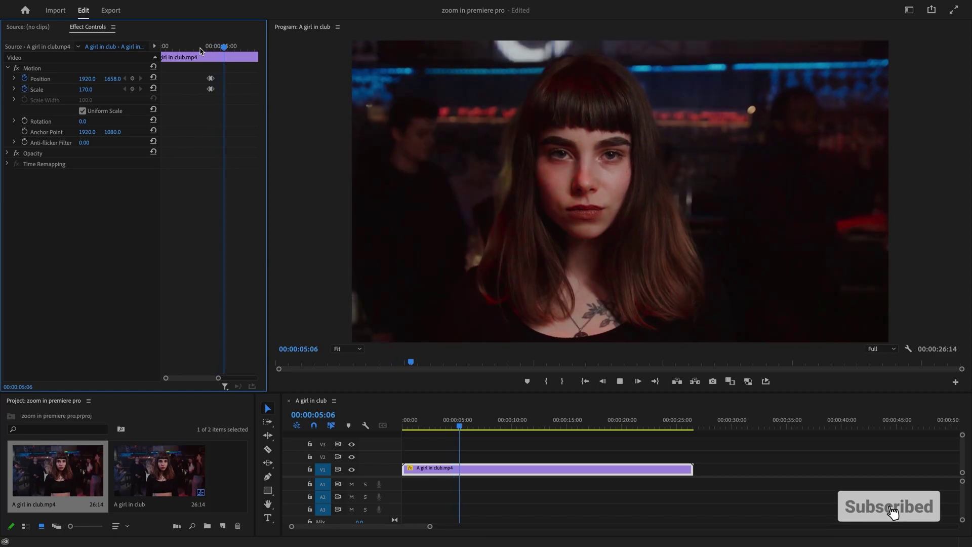
- Add holding Position and Scale keyframes at 00:00:12:17
key("space")
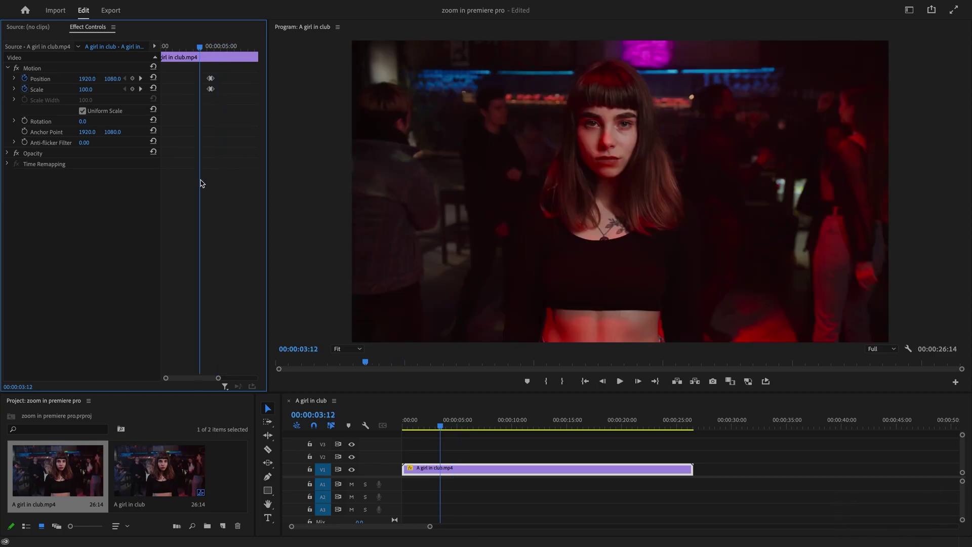
left_click_drag(221, 377, 249, 378)
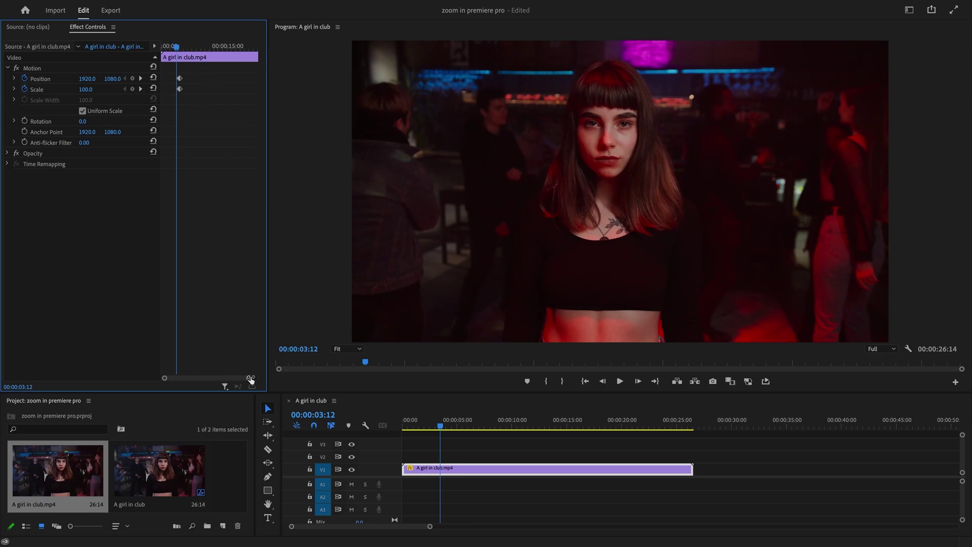
left_click(440, 428)
left_click_drag(470, 434, 588, 434)
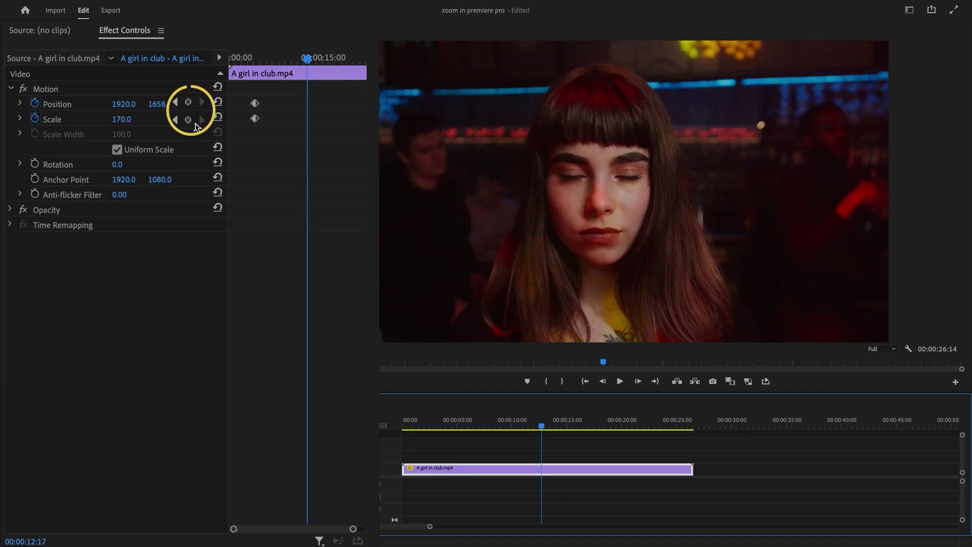
left_click(189, 103)
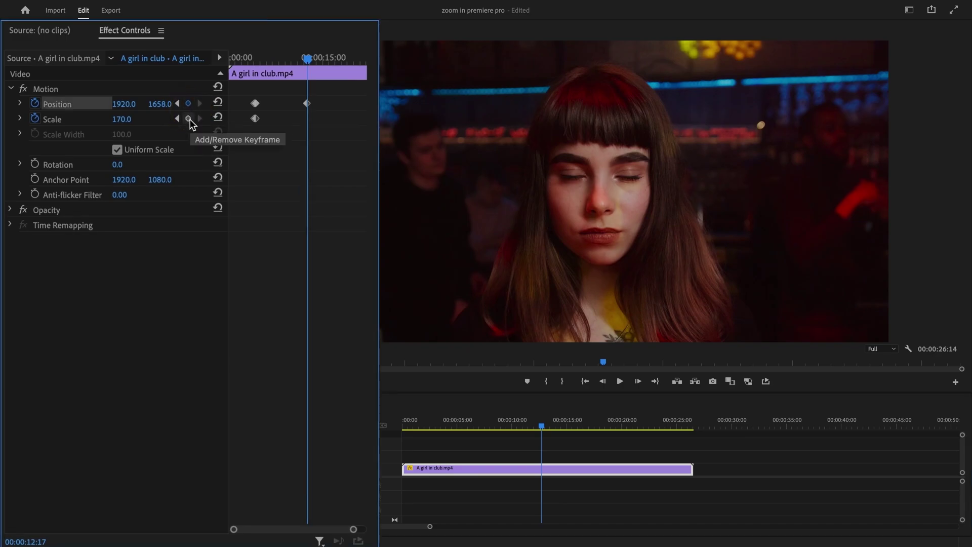
left_click(189, 118)
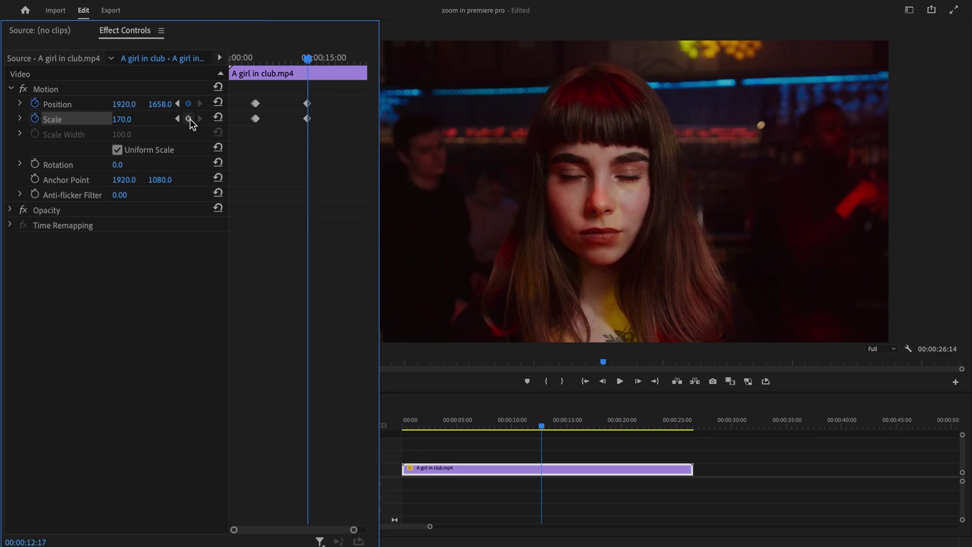
- A few frames later, reset Position to 1920, 1080 and Scale to 100
left_click_drag(354, 529, 333, 530)
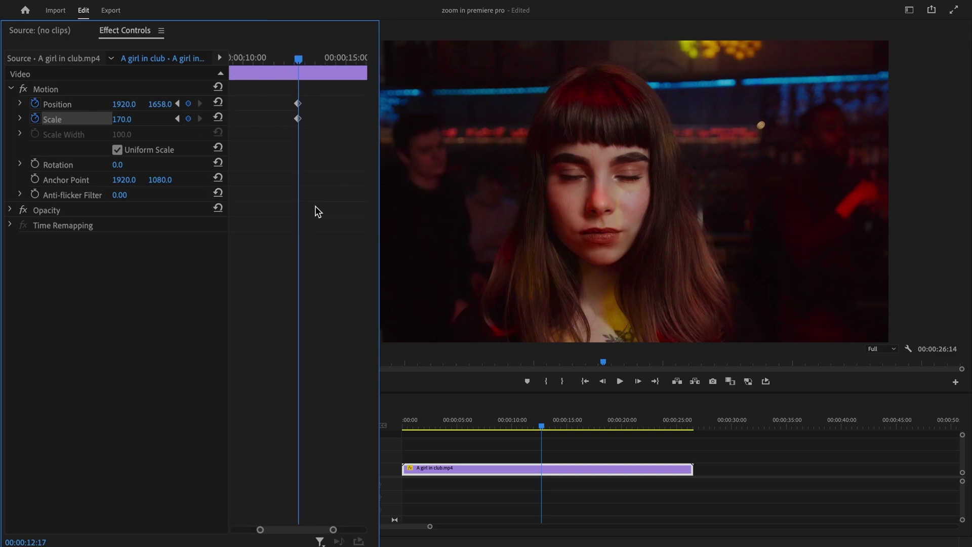
left_click_drag(302, 63, 303, 61)
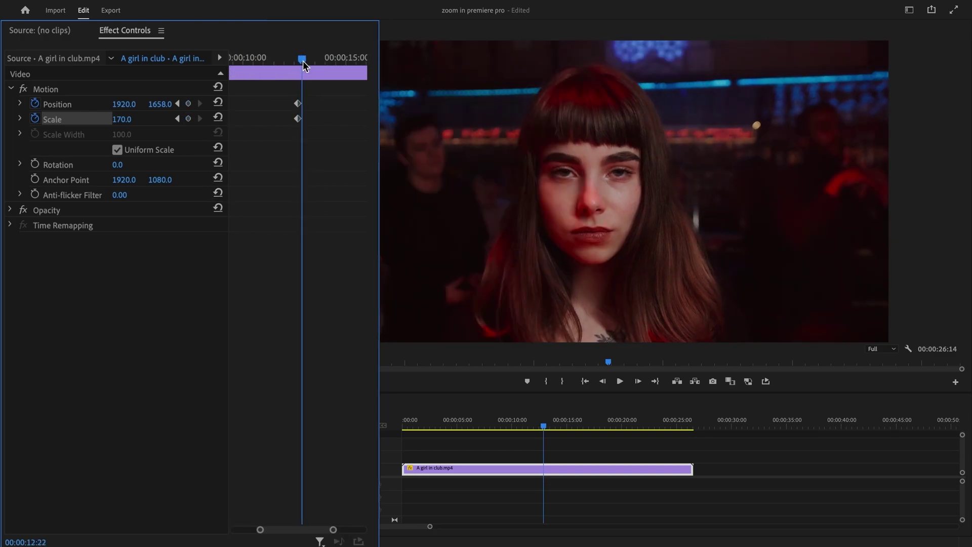
left_click(218, 103)
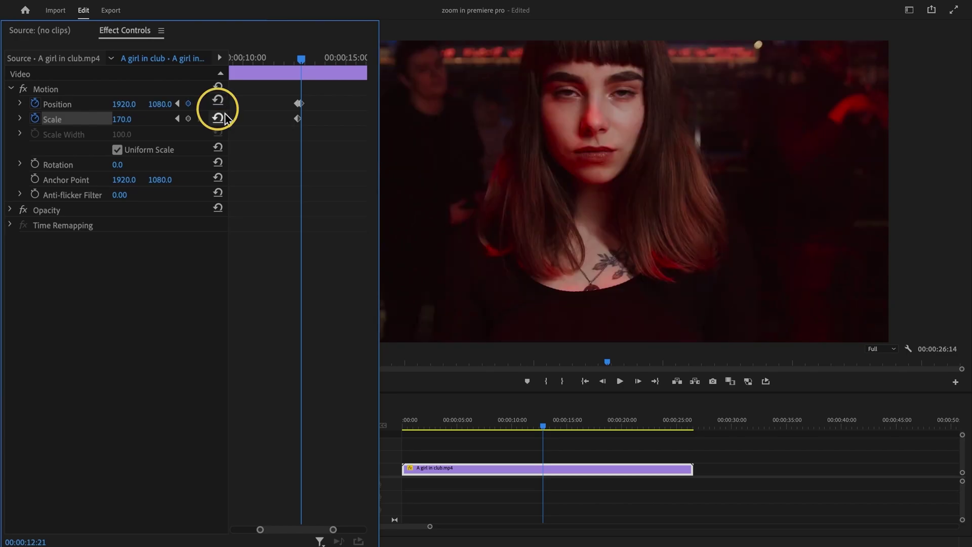
left_click(218, 118)
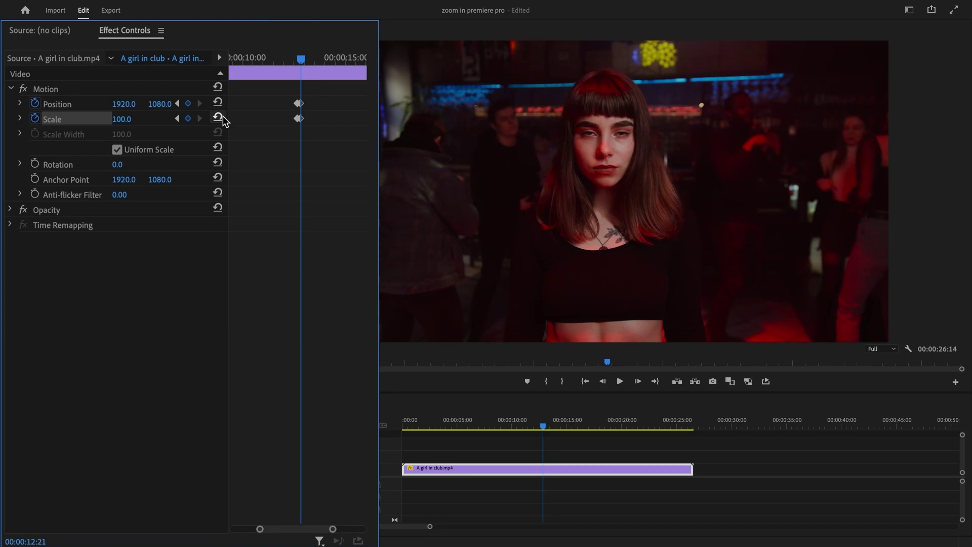
- Zoom out the keyframe timeline to show both keyframe pairs, then return to about 2:19
left_click_drag(259, 529, 233, 528)
left_click_drag(294, 60, 245, 66)
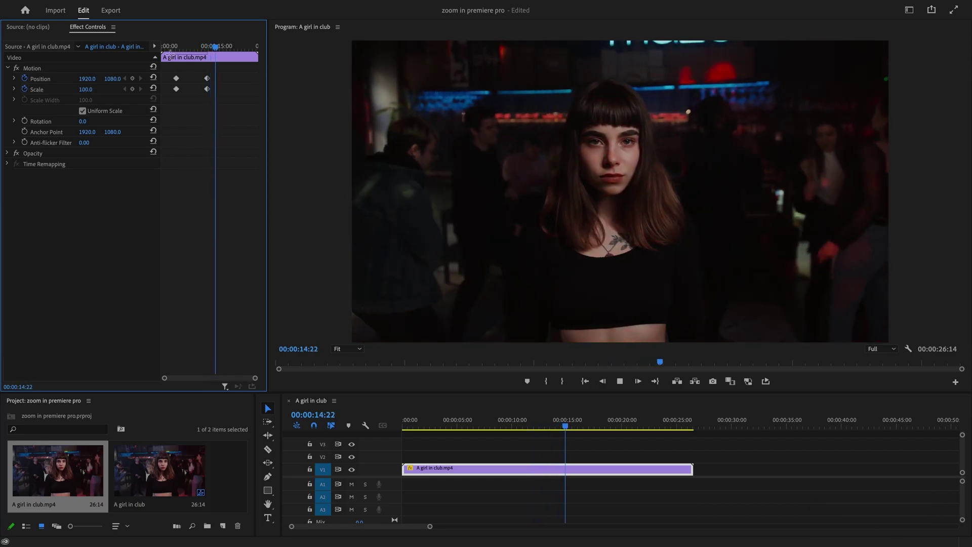
- Give the first Position and Scale keyframes Ease In temporal interpolation
left_click(172, 47)
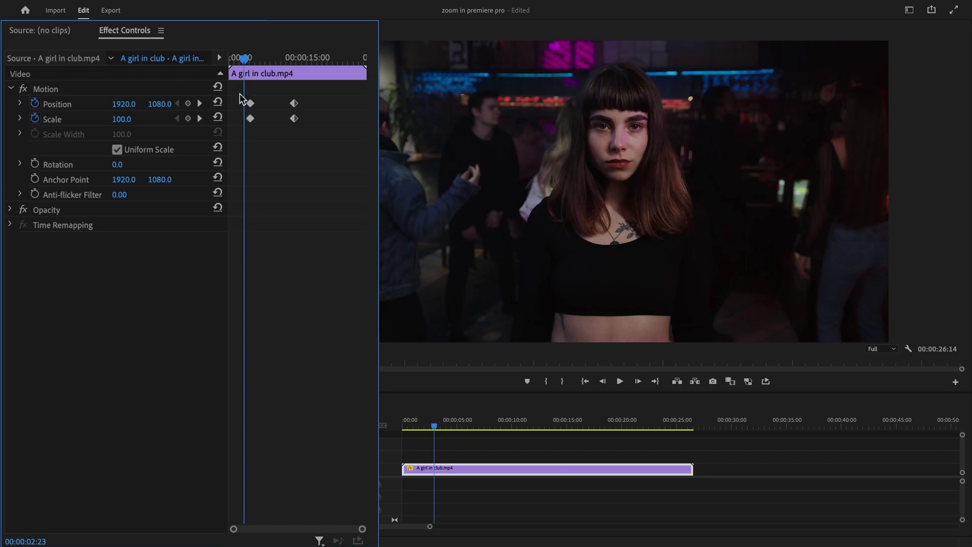
right_click(251, 119)
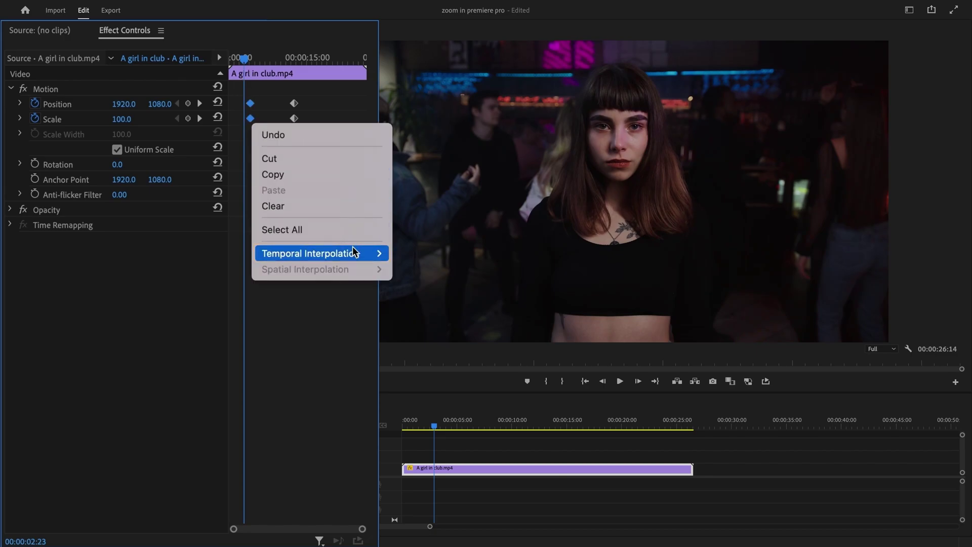
mouse_move(361, 253)
left_click(432, 339)
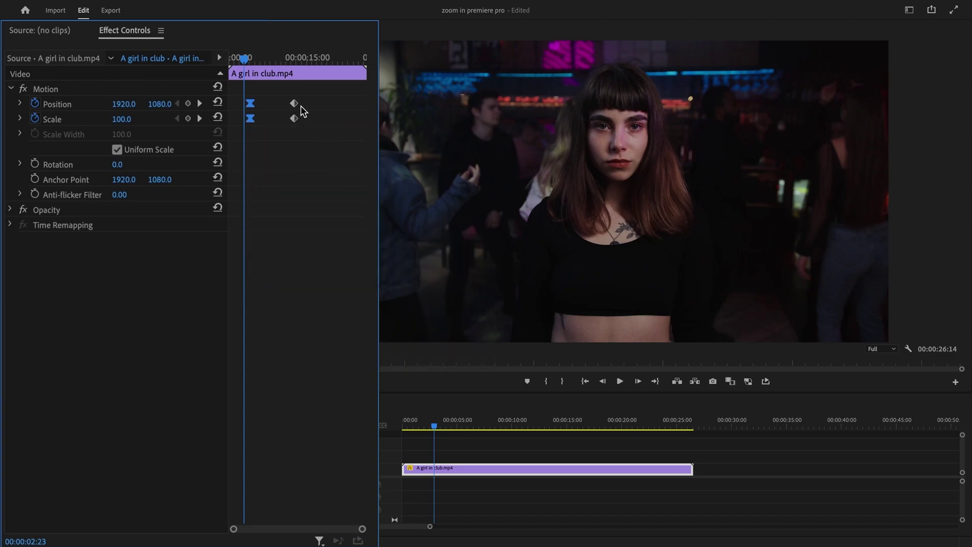
- Give the later Position and Scale keyframes Ease Out temporal interpolation
left_click_drag(284, 93, 297, 124)
right_click(297, 119)
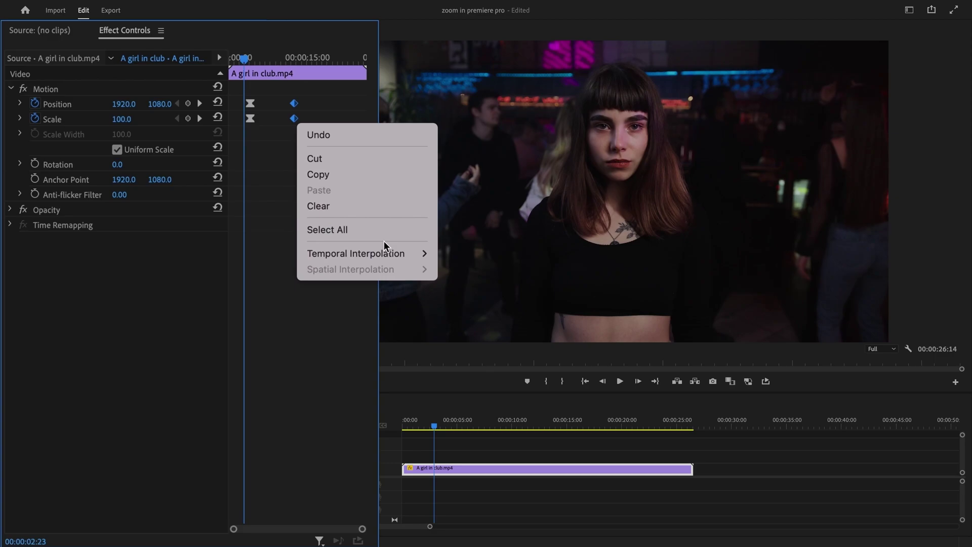
mouse_move(426, 257)
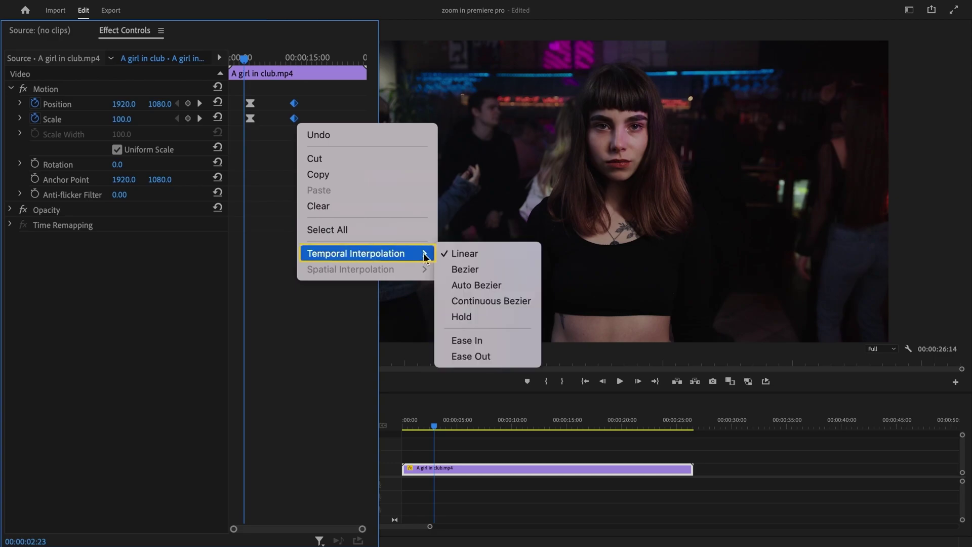
left_click(468, 356)
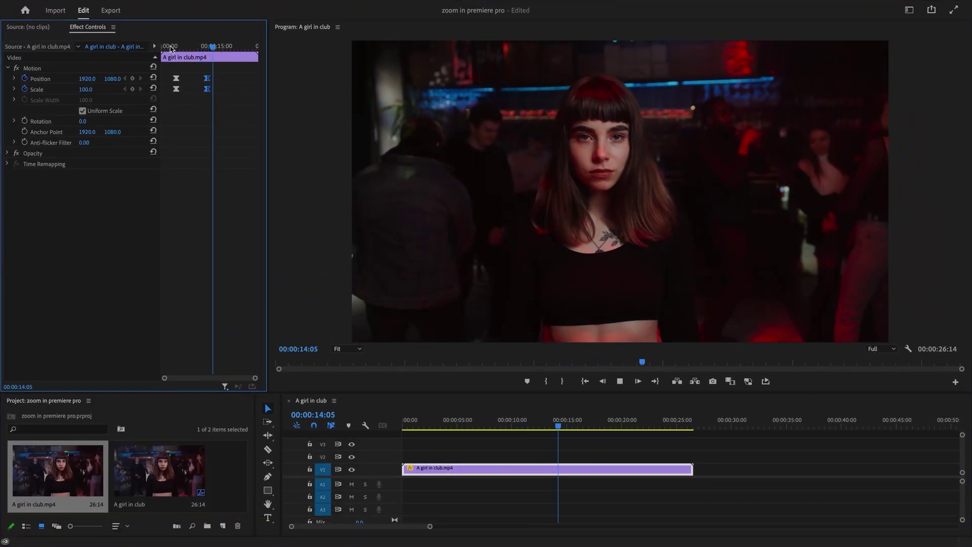
- Delete the zoom-out Position and Scale keyframes and move the playhead to 12:19
key("space")
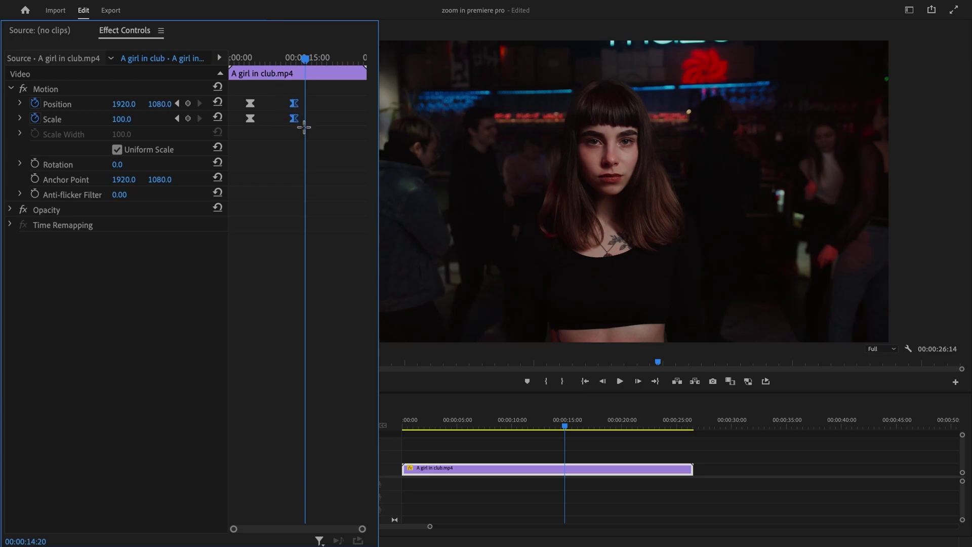
key("Delete")
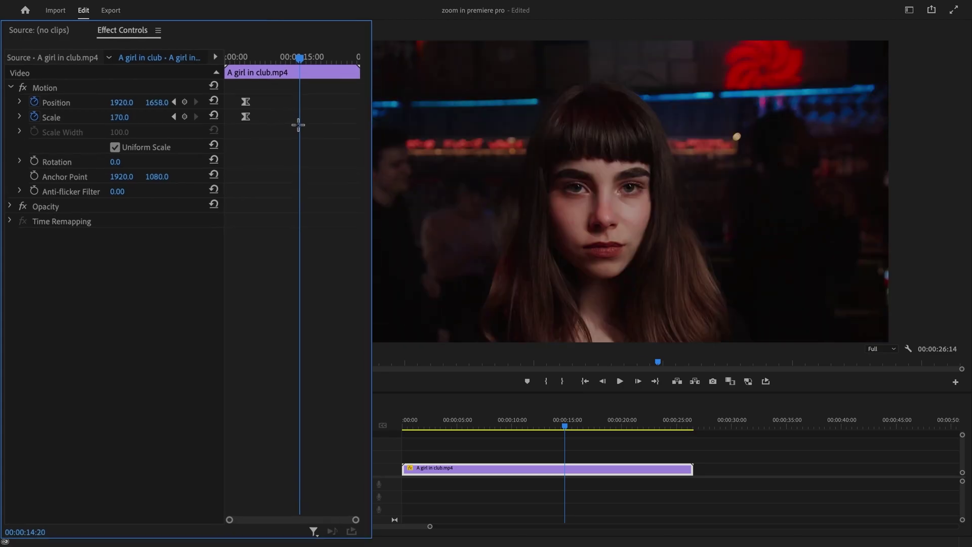
left_click_drag(621, 435, 594, 436)
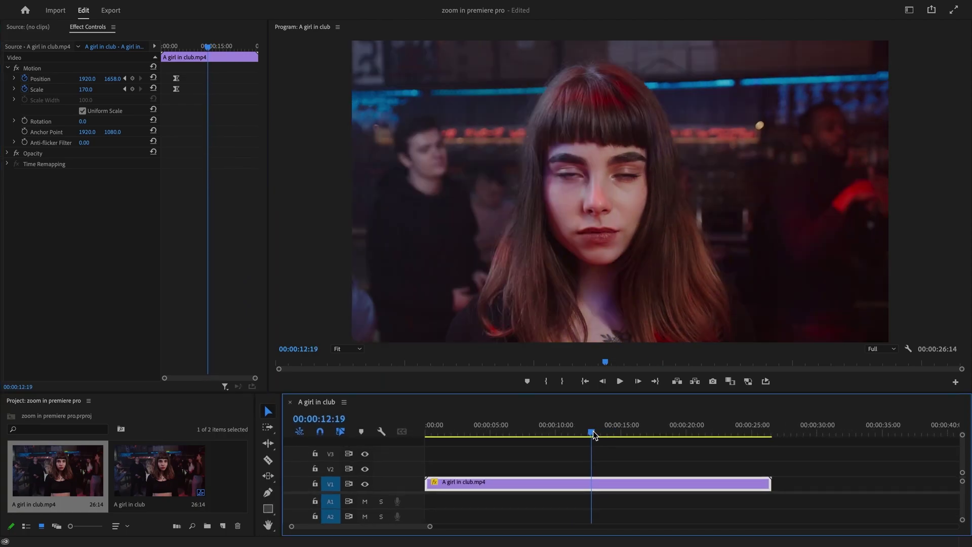
- Razor the clip at 12:19 and reset the second half to Position 1920, 1080, Scale 100
left_click(273, 460)
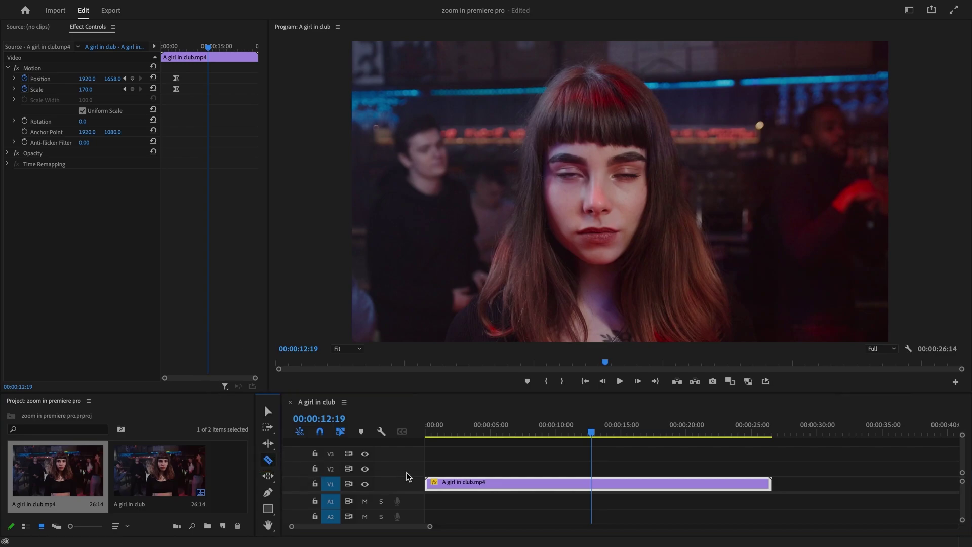
left_click(591, 484)
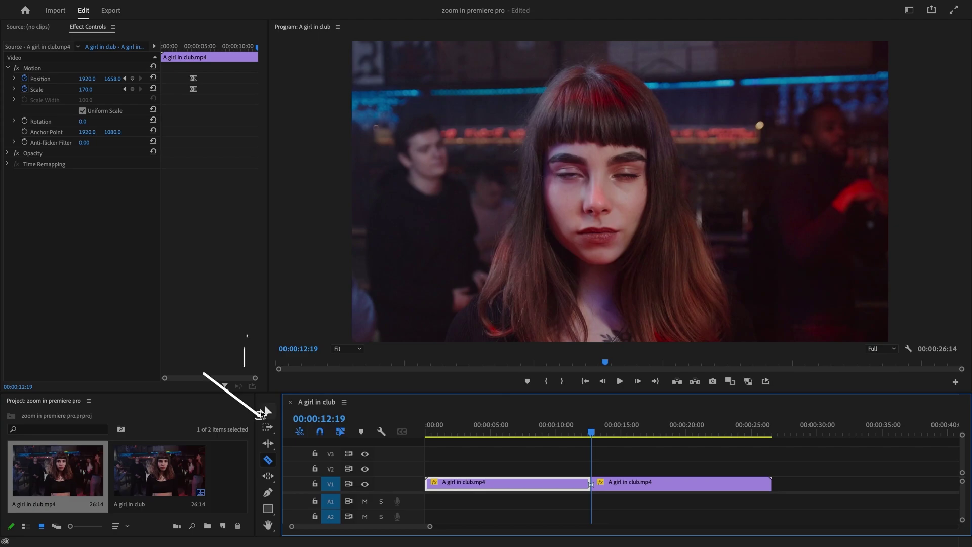
left_click(269, 411)
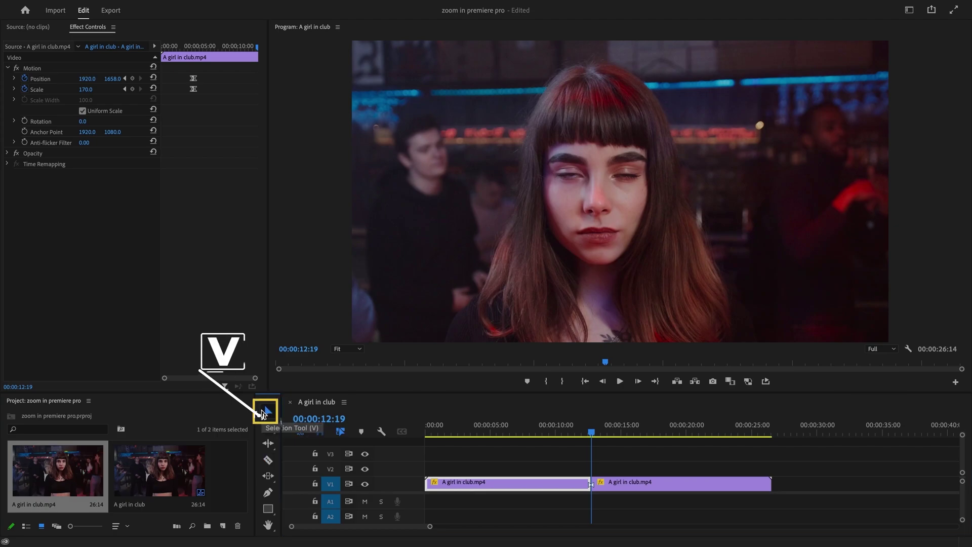
left_click(628, 483)
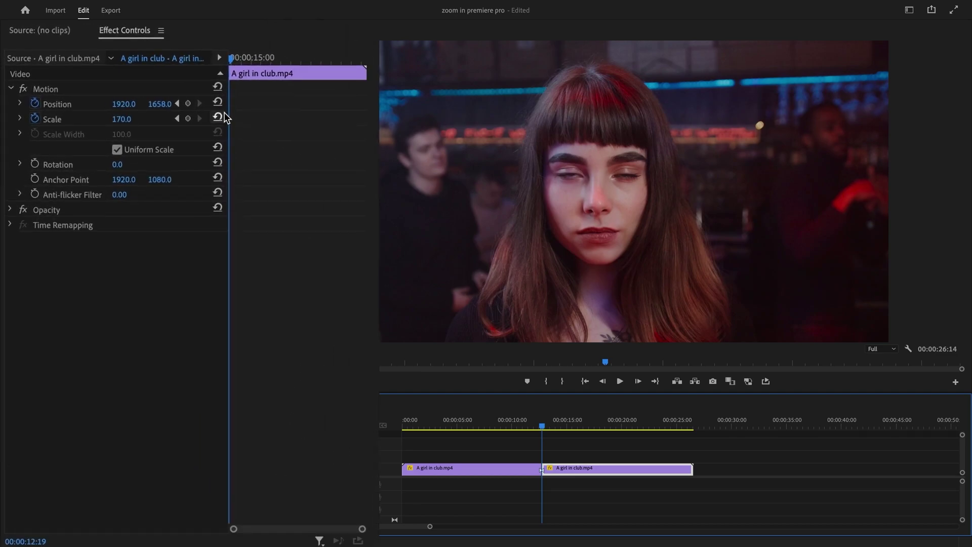
left_click(218, 103)
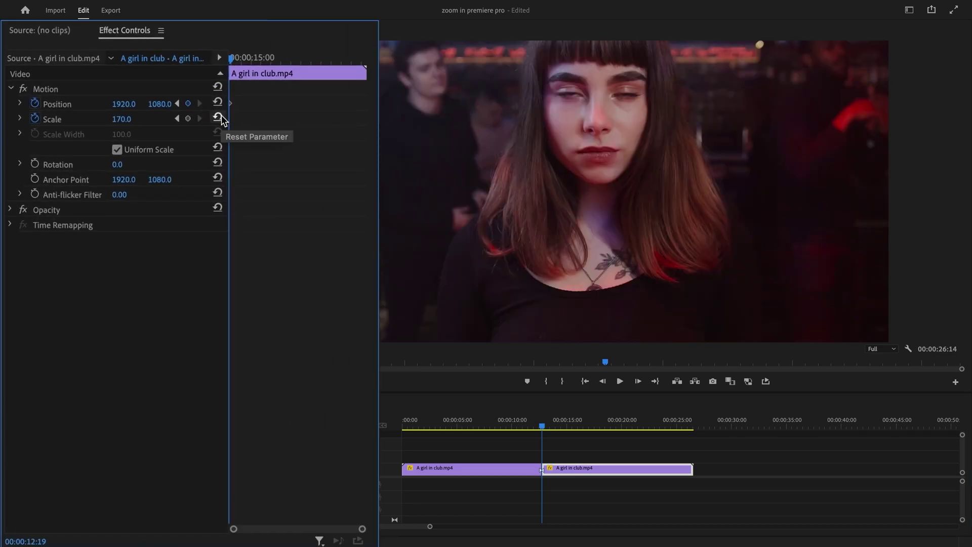
left_click(218, 117)
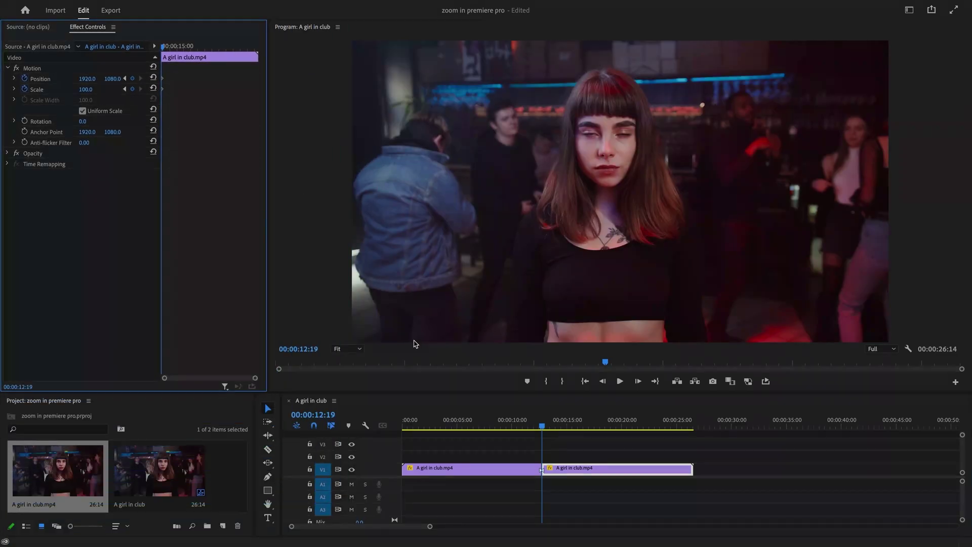
left_click_drag(531, 428, 519, 428)
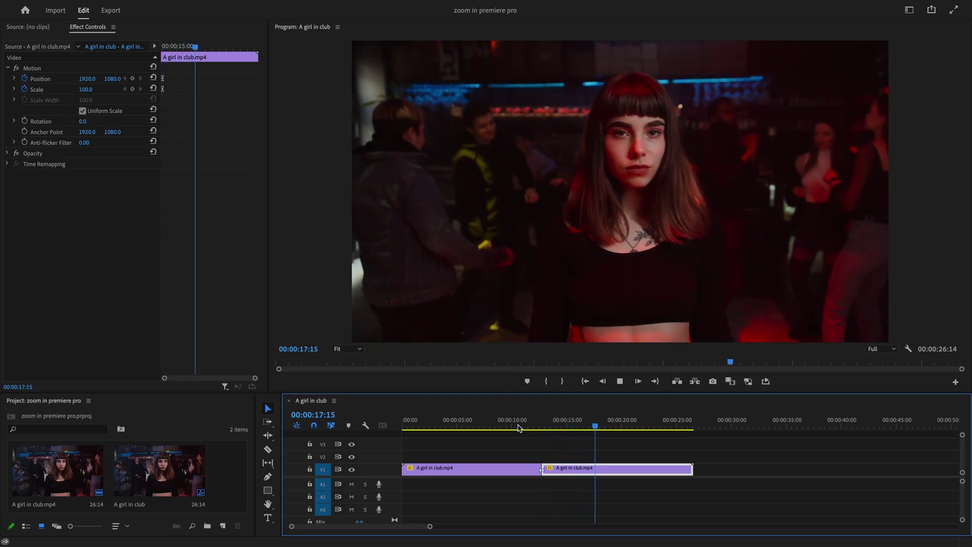
- Render the sequence's work area with Enter for smooth preview playback
key("Return")
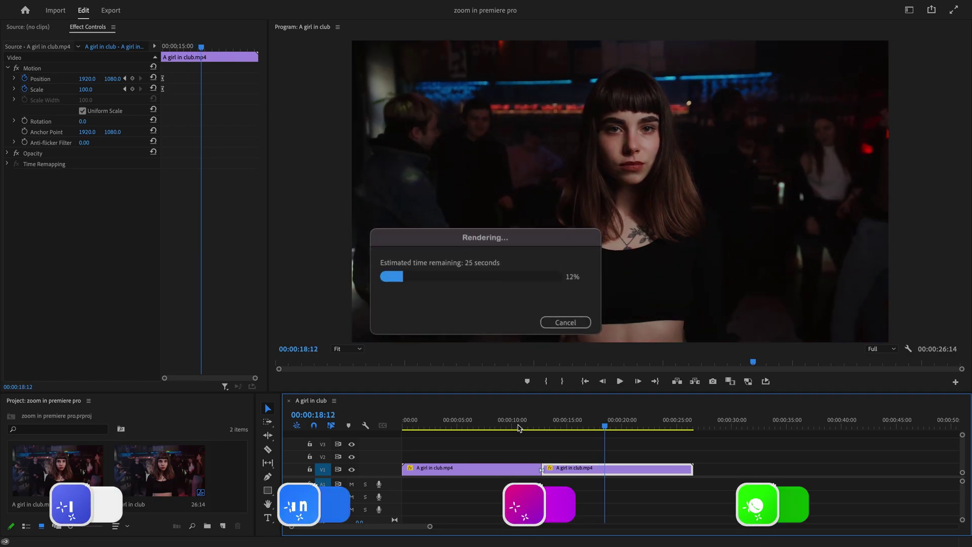